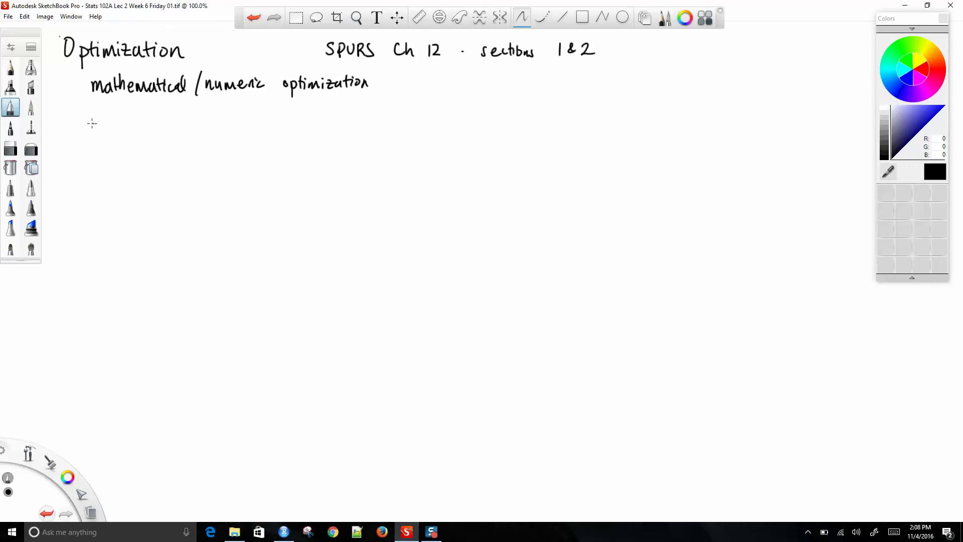
Handwrite 'Today – unidimensional optimization', retouch its z, then write 'Some function f(x)' below
mouse_move(90, 120)
mouse_down()
mouse_move(89, 129)
mouse_move(174, 113)
mouse_move(199, 123)
mouse_move(330, 112)
mouse_move(338, 126)
mouse_move(349, 111)
mouse_move(383, 110)
mouse_move(335, 114)
mouse_up()
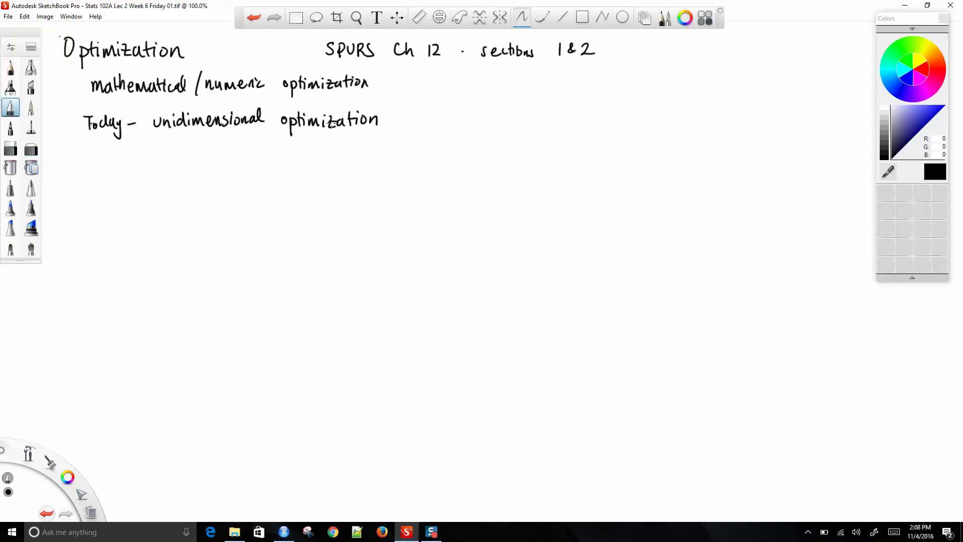
drag(328, 117, 335, 129)
mouse_move(110, 164)
mouse_down()
mouse_move(95, 177)
mouse_move(111, 169)
mouse_move(156, 179)
mouse_up()
drag(153, 170, 187, 176)
drag(192, 168, 194, 176)
drag(188, 169, 204, 175)
drag(212, 169, 265, 182)
drag(264, 174, 282, 181)
drag(287, 166, 287, 180)
drag(298, 164, 300, 180)
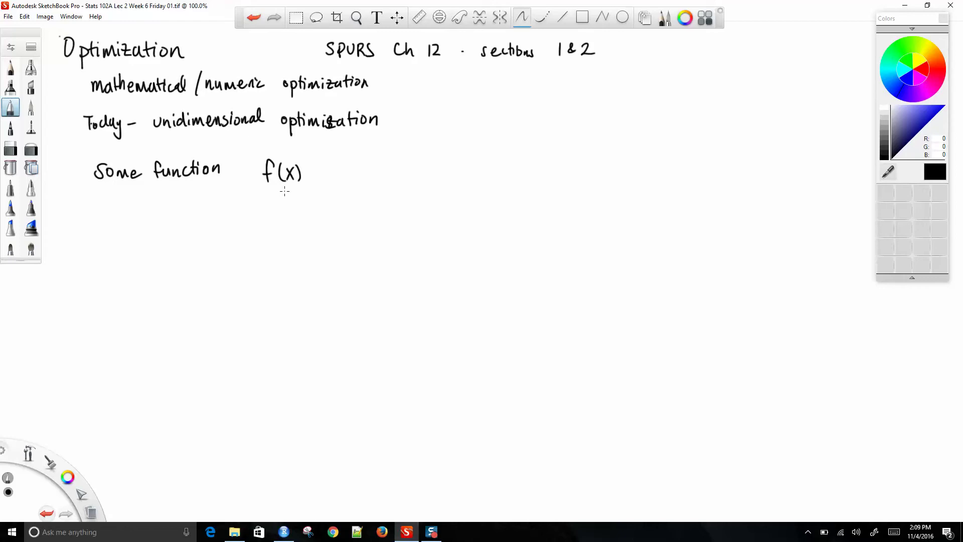
Handwrite 'You wish to find the values', undoing and rewriting the misdrawn word after 'to'
mouse_move(96, 201)
mouse_down()
mouse_move(98, 222)
mouse_move(155, 203)
mouse_move(165, 215)
mouse_move(234, 207)
mouse_move(224, 205)
mouse_move(231, 199)
mouse_up()
key(ctrl+z)
key(ctrl+z)
key(ctrl+z)
drag(235, 199, 246, 209)
mouse_move(248, 191)
mouse_down()
mouse_move(251, 210)
mouse_move(272, 209)
mouse_up()
drag(268, 202, 285, 208)
mouse_move(288, 205)
mouse_down()
mouse_move(329, 196)
mouse_move(332, 205)
mouse_move(427, 207)
mouse_up()
Finish the line with 'of x that maximize or minimize the function'
mouse_move(427, 194)
mouse_down()
mouse_move(419, 209)
mouse_move(465, 193)
mouse_up()
drag(465, 189, 472, 202)
drag(480, 193, 482, 203)
drag(479, 194, 527, 201)
mouse_move(533, 195)
mouse_down()
mouse_move(533, 204)
mouse_move(630, 196)
mouse_up()
drag(649, 194, 737, 202)
drag(741, 186, 753, 201)
drag(751, 197, 786, 191)
drag(786, 192, 809, 199)
mouse_move(815, 184)
mouse_down()
mouse_move(815, 198)
mouse_move(823, 190)
mouse_up()
drag(824, 192, 829, 198)
drag(836, 193, 844, 198)
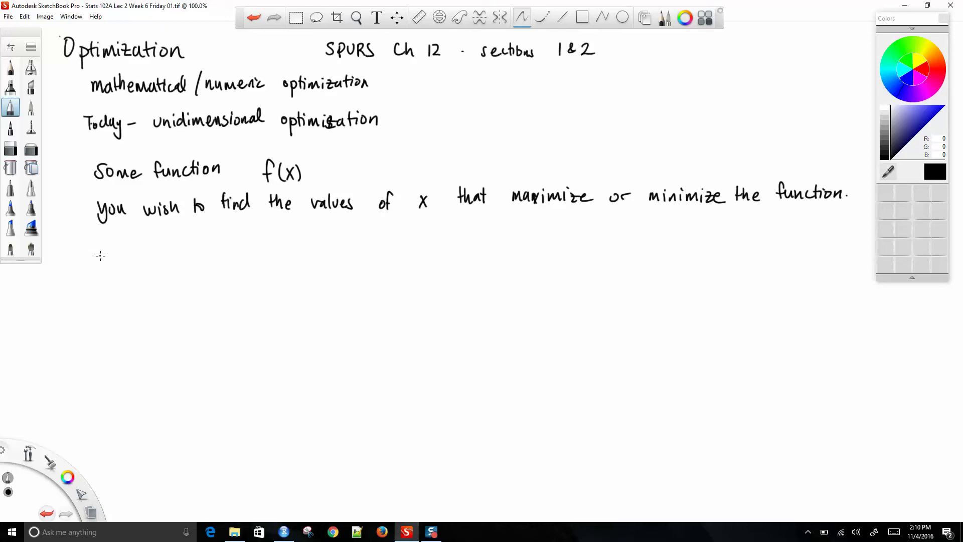
Handwrite 'One application where optimization is useful.' on a new line
drag(68, 251, 66, 251)
mouse_move(75, 261)
mouse_down()
mouse_move(75, 250)
mouse_move(83, 262)
mouse_move(113, 262)
mouse_up()
mouse_move(116, 252)
mouse_down()
mouse_move(117, 272)
mouse_move(140, 254)
mouse_move(357, 256)
mouse_move(306, 247)
mouse_move(310, 256)
mouse_up()
drag(377, 248, 431, 255)
Write the heading 'Maximum Likelihood Estimation' on the line below
mouse_move(30, 280)
mouse_down()
mouse_move(30, 301)
mouse_move(44, 300)
mouse_up()
drag(56, 287, 60, 296)
drag(63, 288, 140, 293)
drag(141, 287, 149, 291)
drag(157, 282, 176, 284)
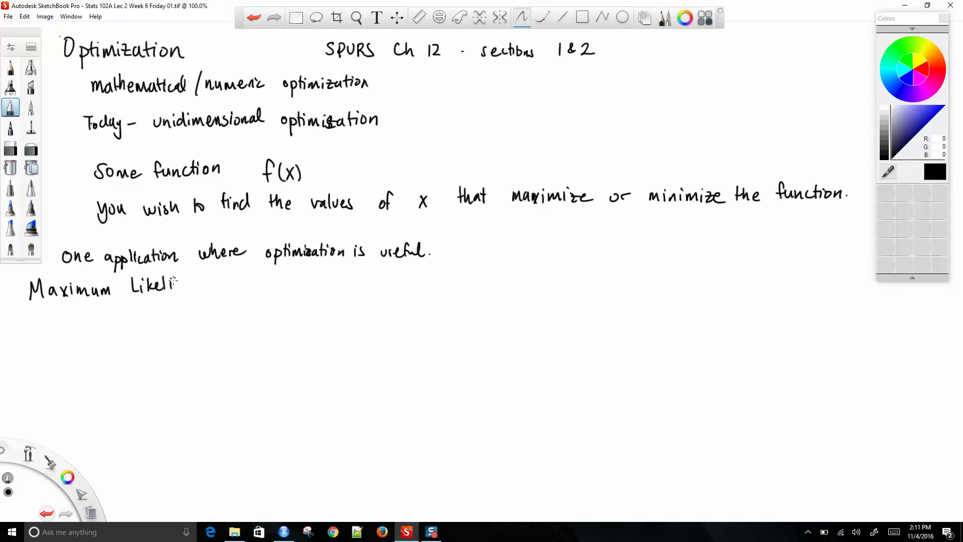
mouse_move(178, 286)
mouse_down()
mouse_move(177, 273)
mouse_move(204, 284)
mouse_move(214, 272)
mouse_move(243, 288)
mouse_move(290, 271)
mouse_move(312, 279)
mouse_up()
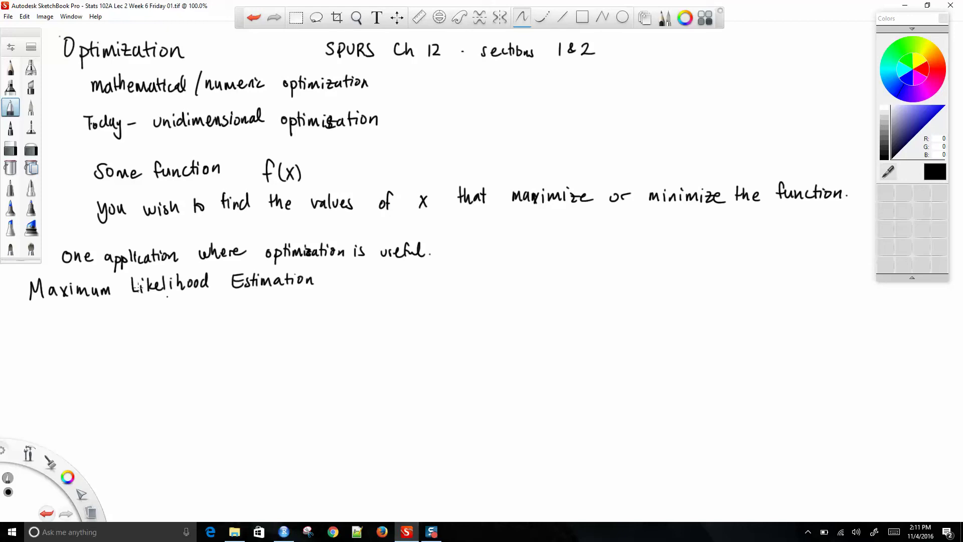
Write 'Some data D' and draw a left arrow pointing back to D
mouse_move(104, 314)
mouse_down()
mouse_move(95, 325)
mouse_move(169, 320)
mouse_up()
drag(189, 314, 194, 320)
drag(187, 312, 197, 311)
drag(199, 315, 236, 319)
click(253, 308)
click(351, 288)
click(298, 319)
mouse_move(285, 311)
mouse_down()
mouse_move(353, 311)
mouse_move(295, 318)
mouse_up()
Write 'comes from a data generating model.' to the right of the arrow
drag(382, 304, 380, 312)
drag(388, 304, 549, 304)
mouse_move(554, 292)
mouse_down()
mouse_move(554, 305)
mouse_move(572, 304)
mouse_up()
drag(566, 296, 576, 296)
mouse_move(583, 296)
mouse_down()
mouse_move(602, 313)
mouse_move(652, 303)
mouse_up()
drag(654, 288, 661, 295)
drag(663, 293, 672, 301)
mouse_move(681, 293)
mouse_down()
mouse_move(676, 311)
mouse_move(712, 298)
mouse_up()
drag(713, 294, 736, 296)
click(741, 295)
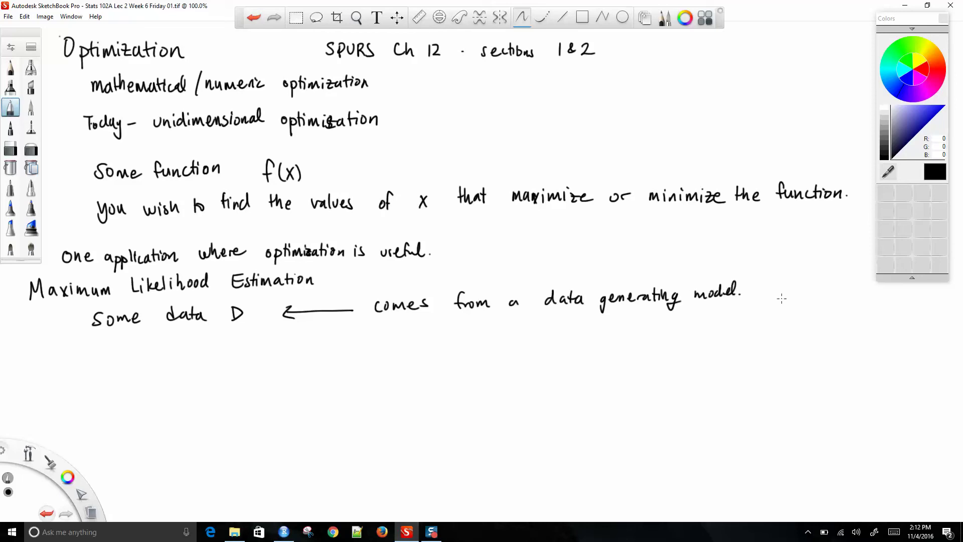